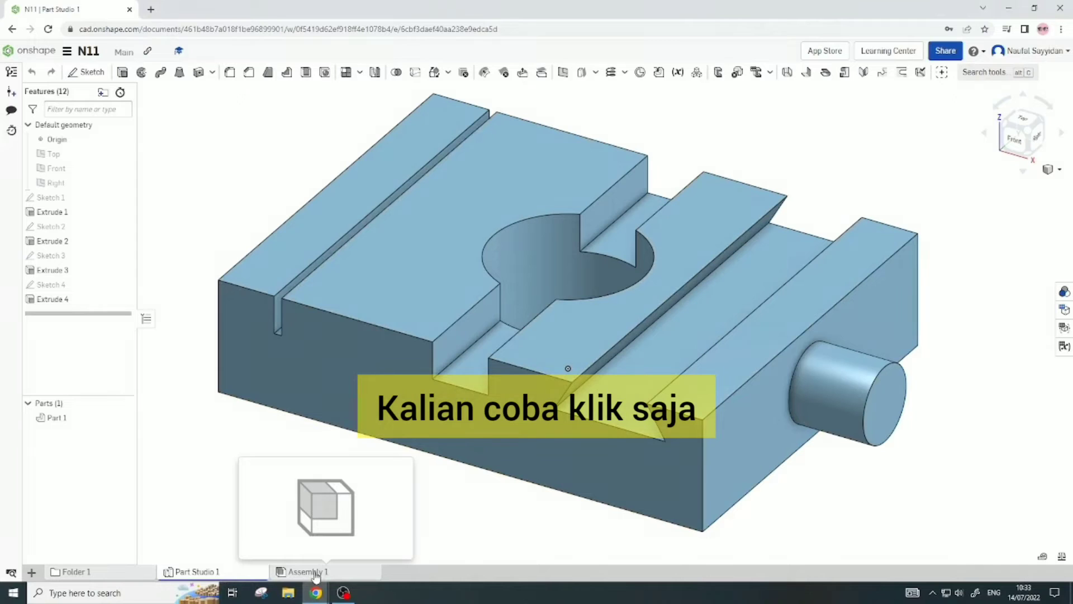
Open Assembly 1 and review the insert sources: current document part studios and assemblies, other documents, and standard content
click(316, 572)
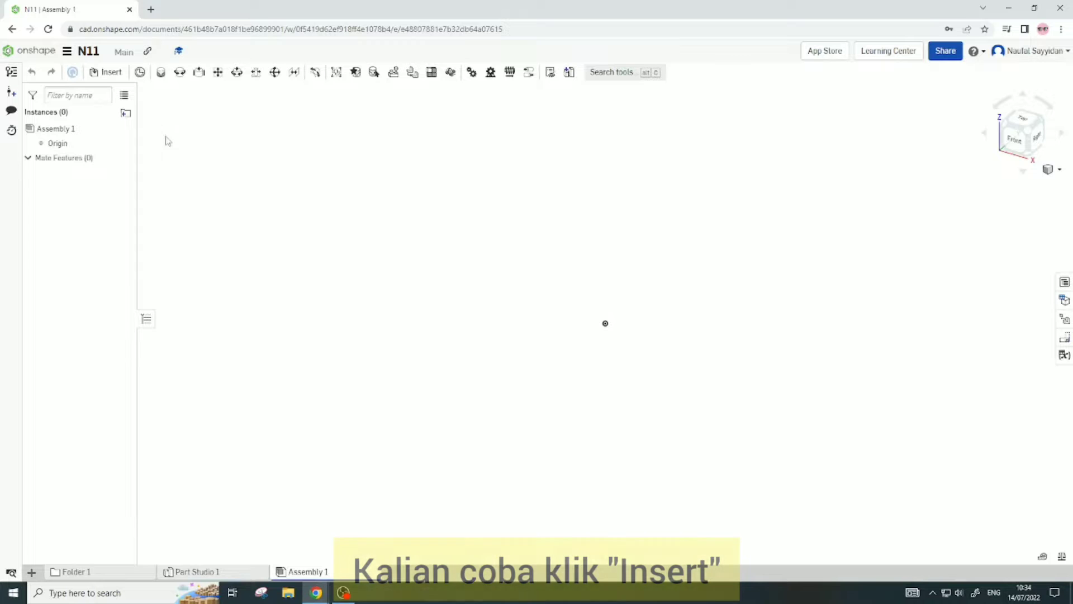
click(111, 72)
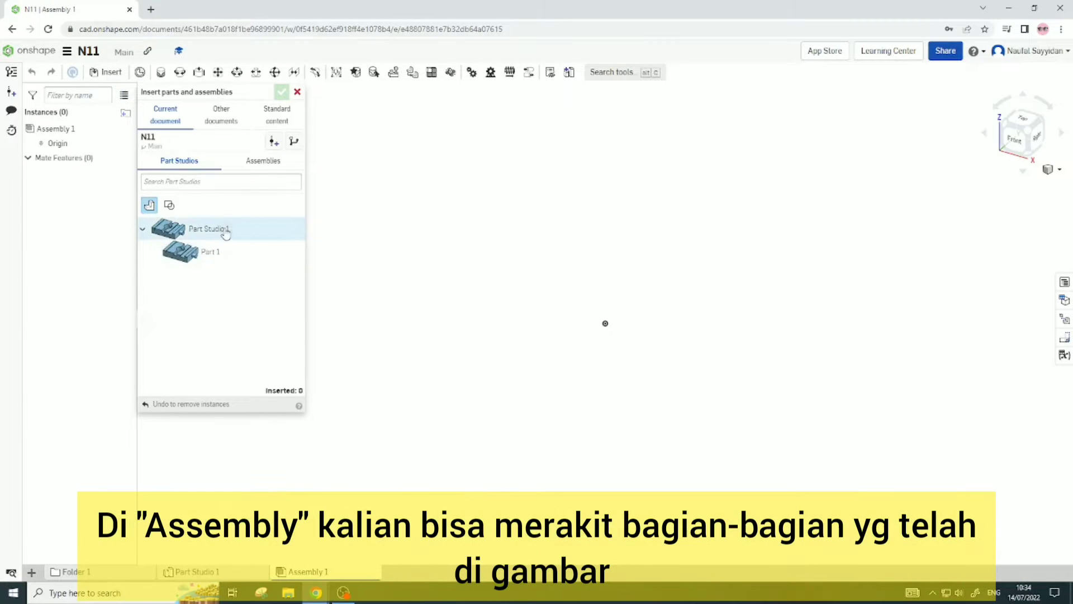
click(249, 161)
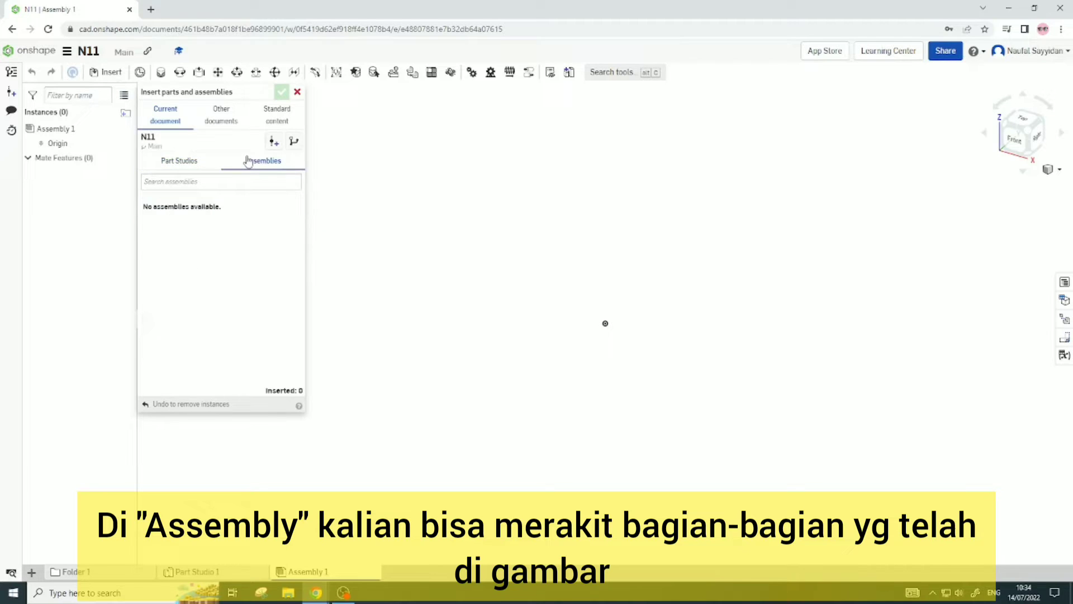
click(217, 106)
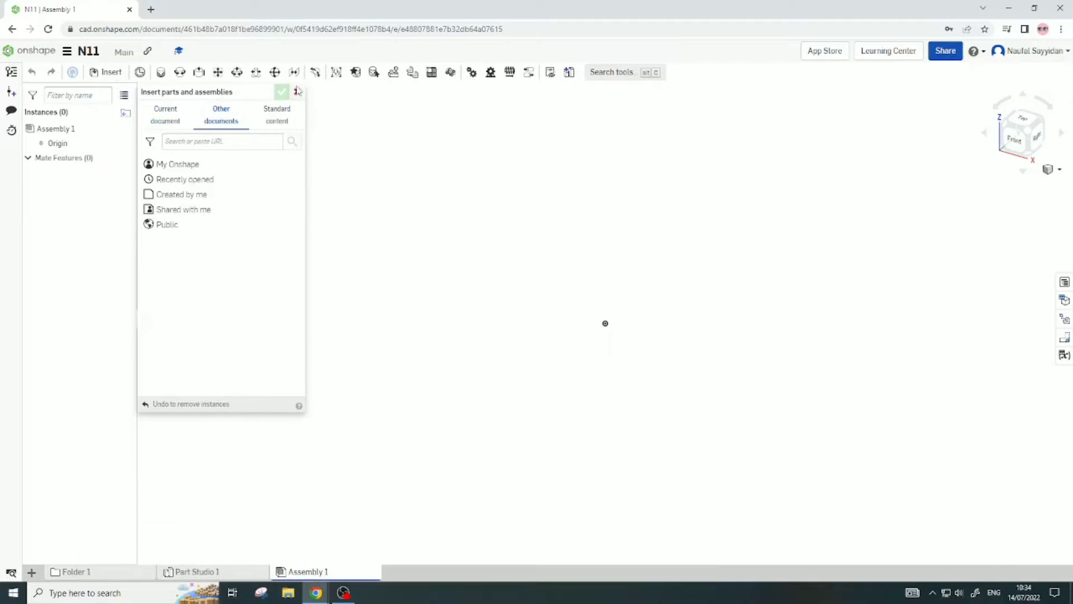
click(288, 121)
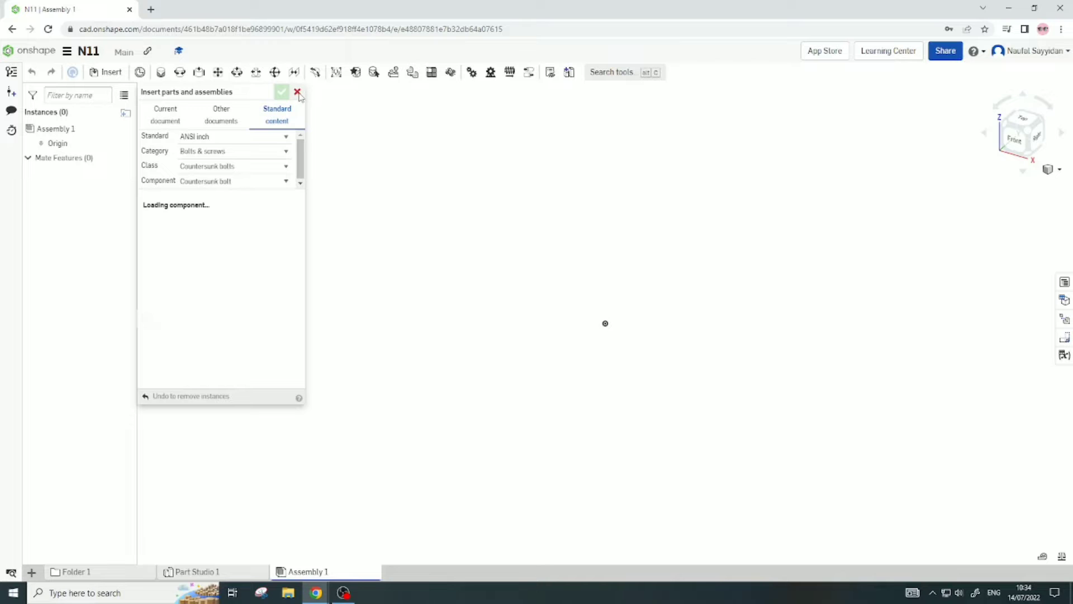
click(298, 92)
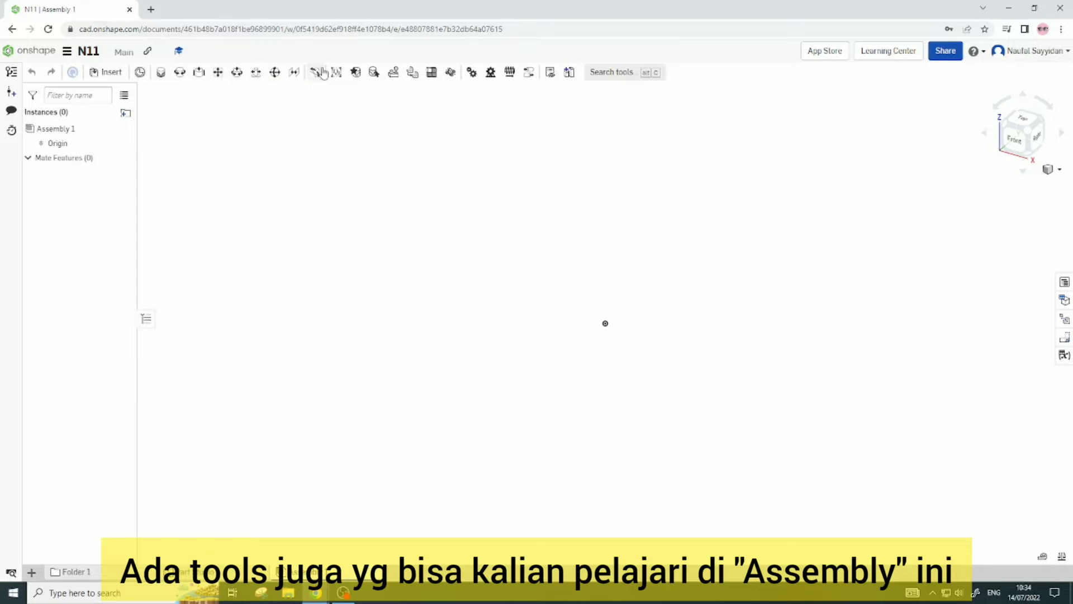
Move Part Studio 1 and Assembly 1 into Folder 1, and open that folder
drag(168, 578, 132, 579)
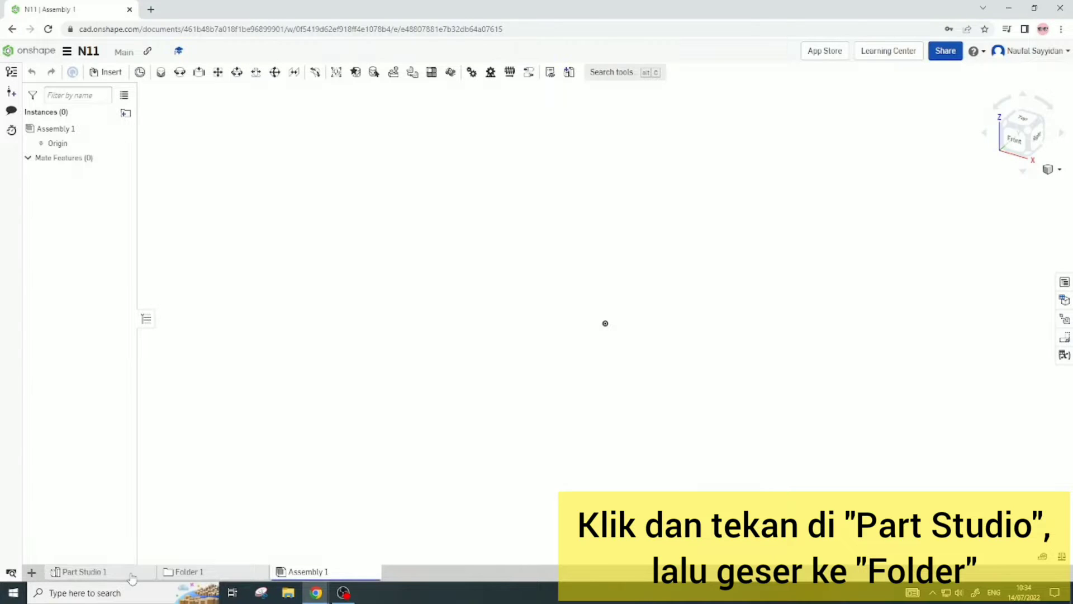
drag(132, 577, 184, 572)
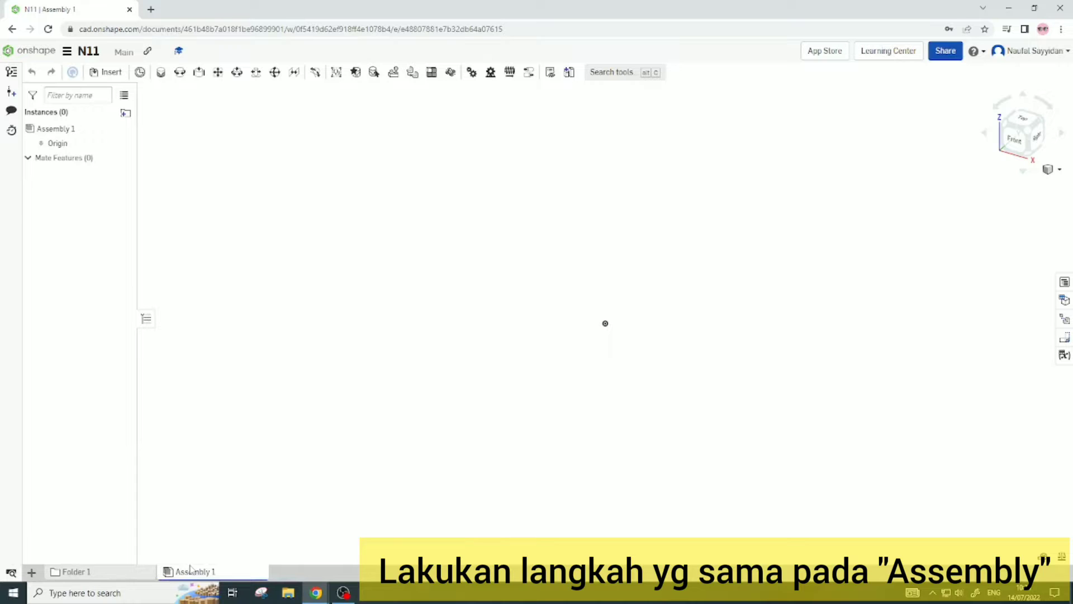
drag(170, 576, 109, 574)
click(112, 574)
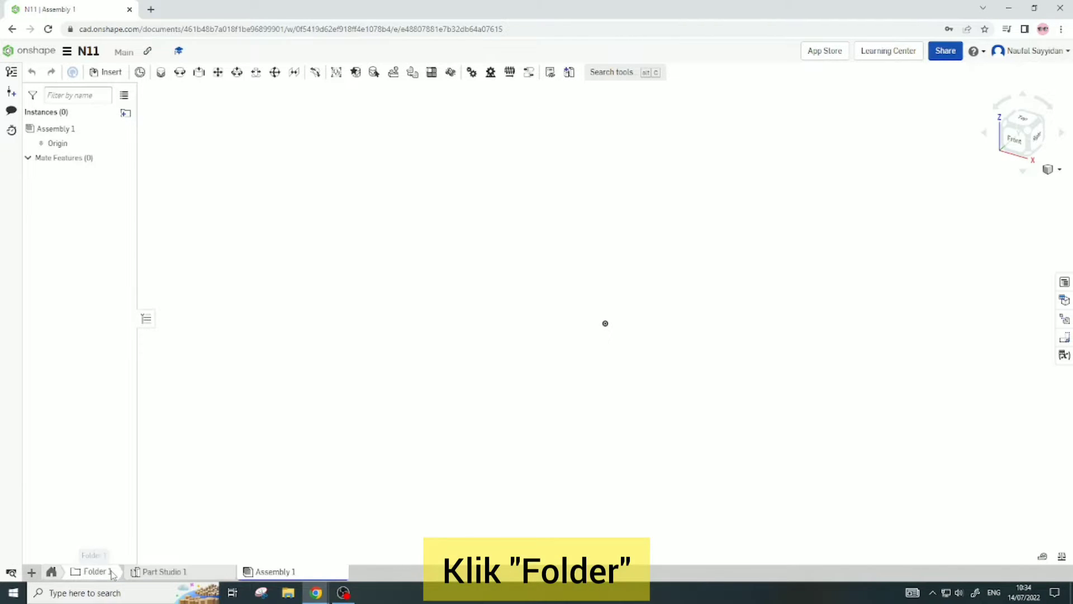
Move Part Studio 1 and Assembly 1 out of Folder 1 to the parent folder, and return to the document's top level
click(185, 576)
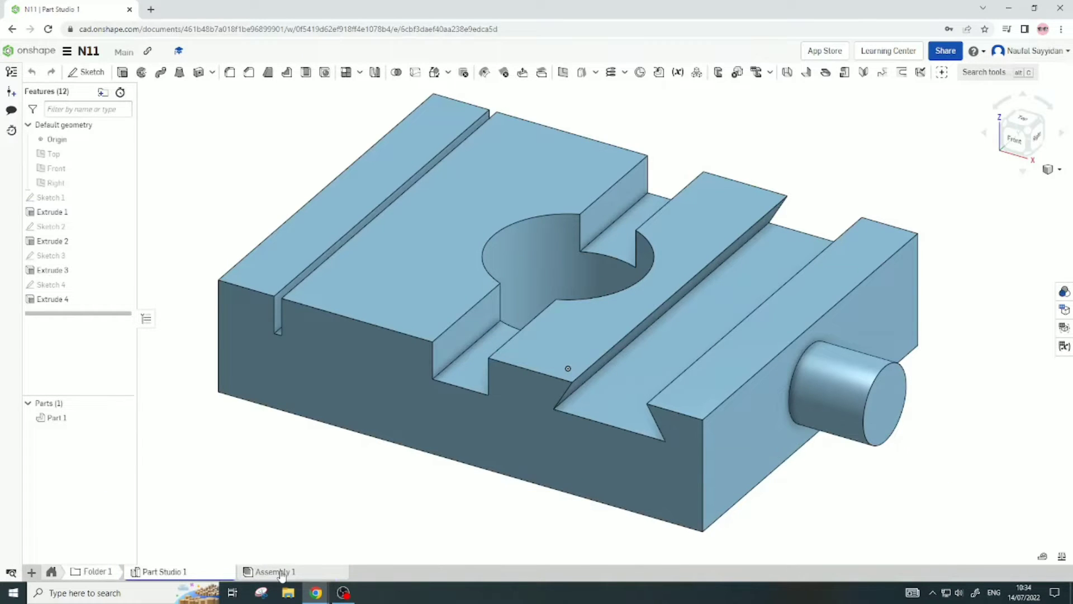
right_click(189, 573)
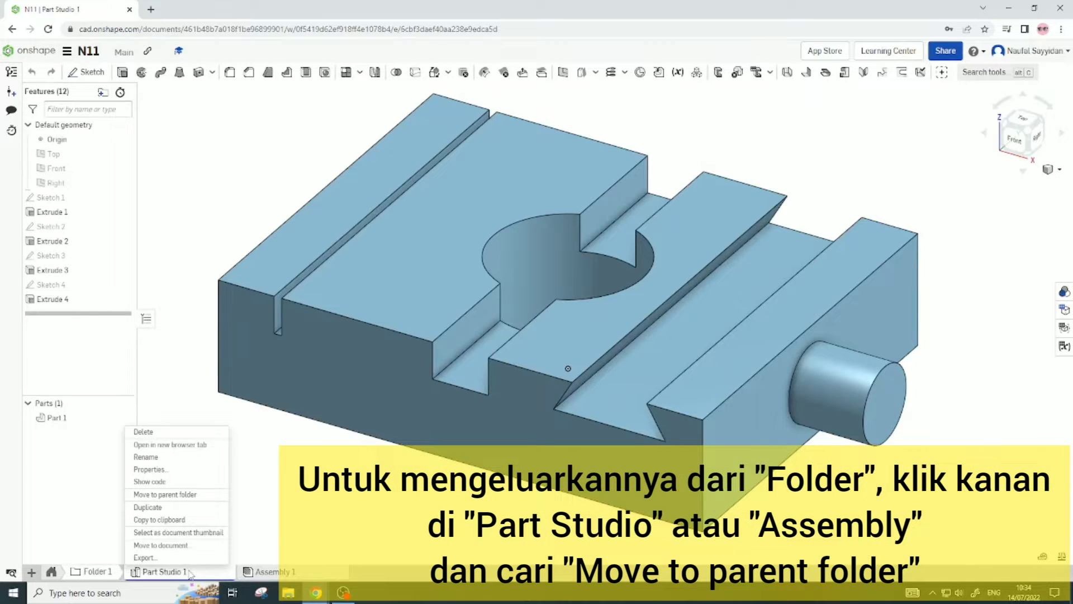
click(197, 496)
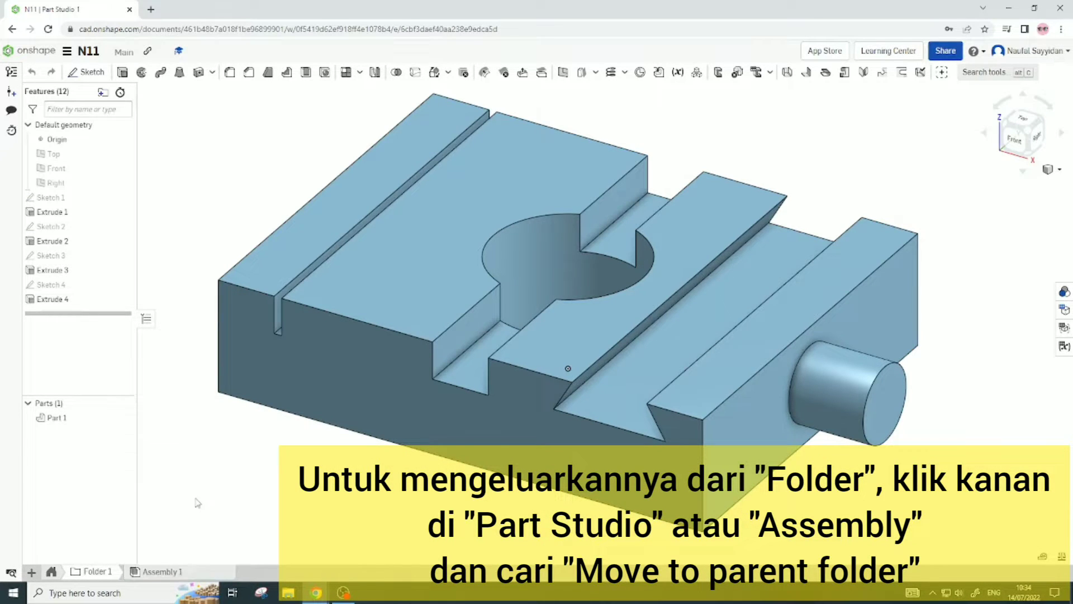
right_click(201, 574)
click(196, 484)
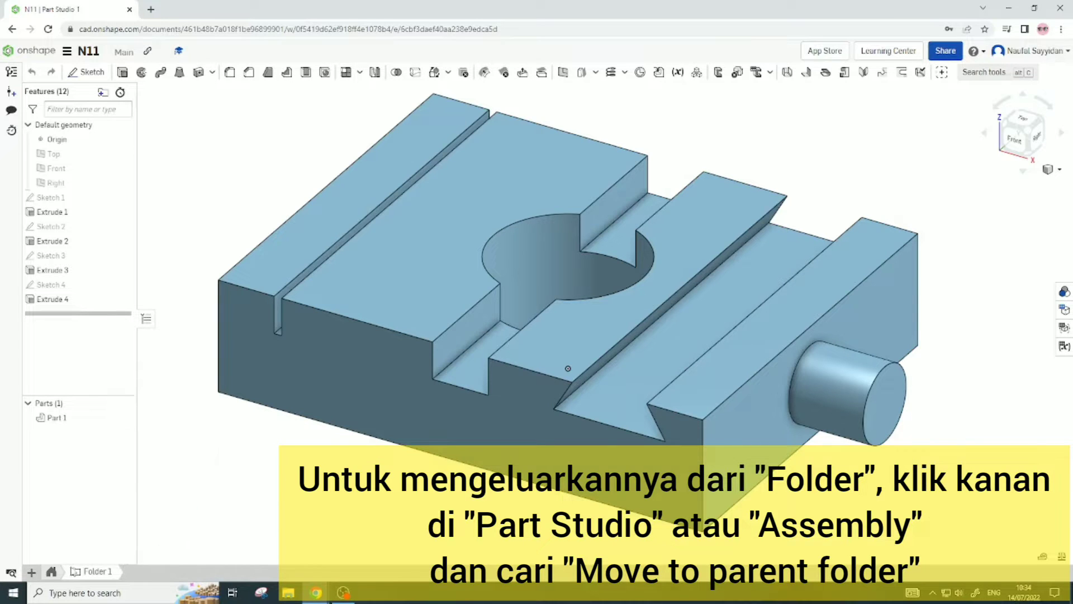
click(50, 571)
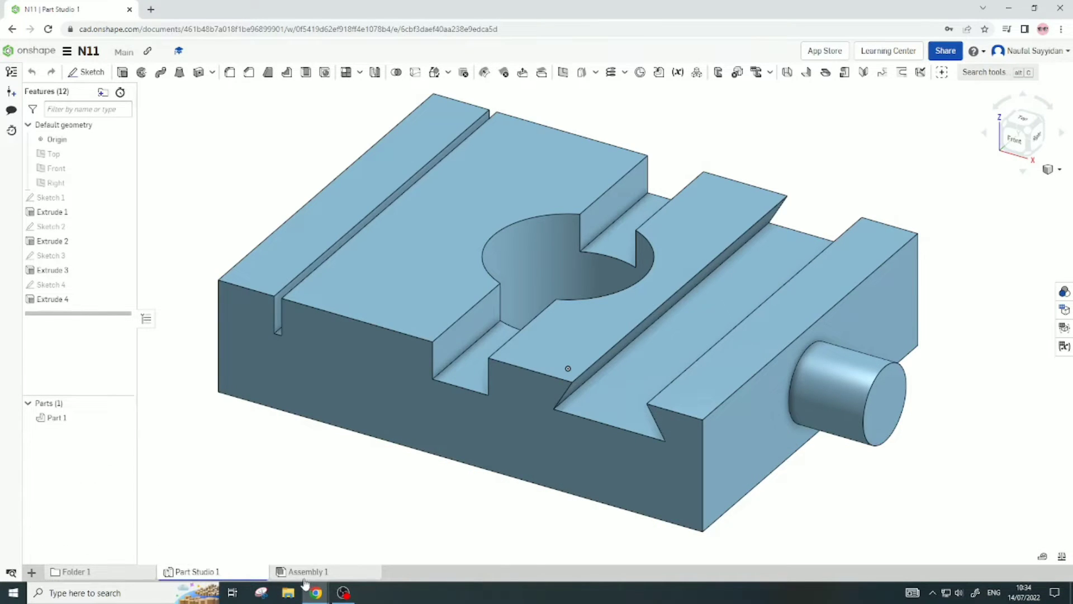
click(32, 574)
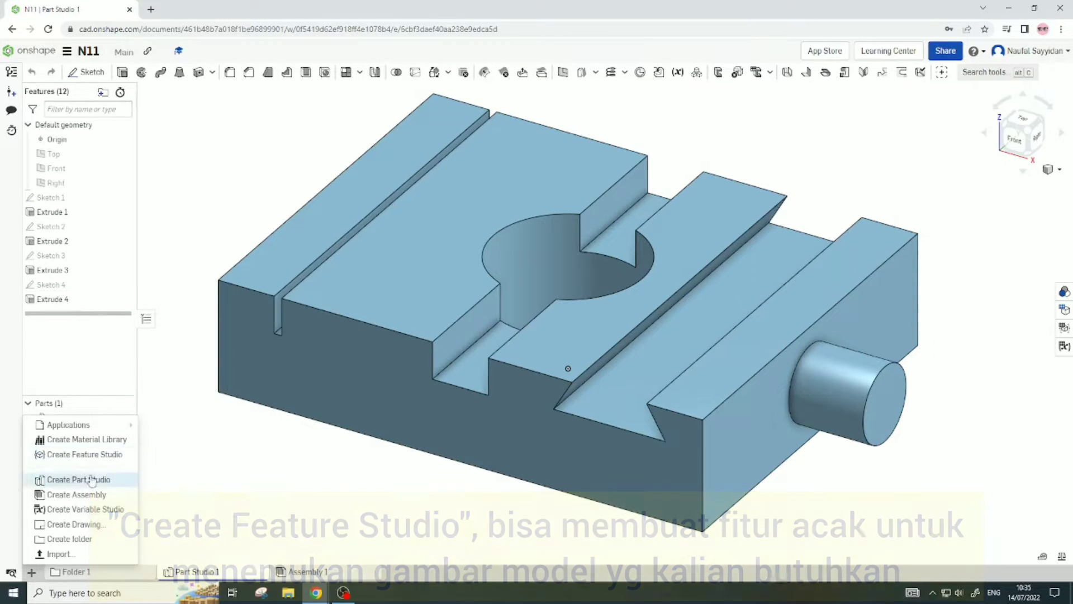
key(Escape)
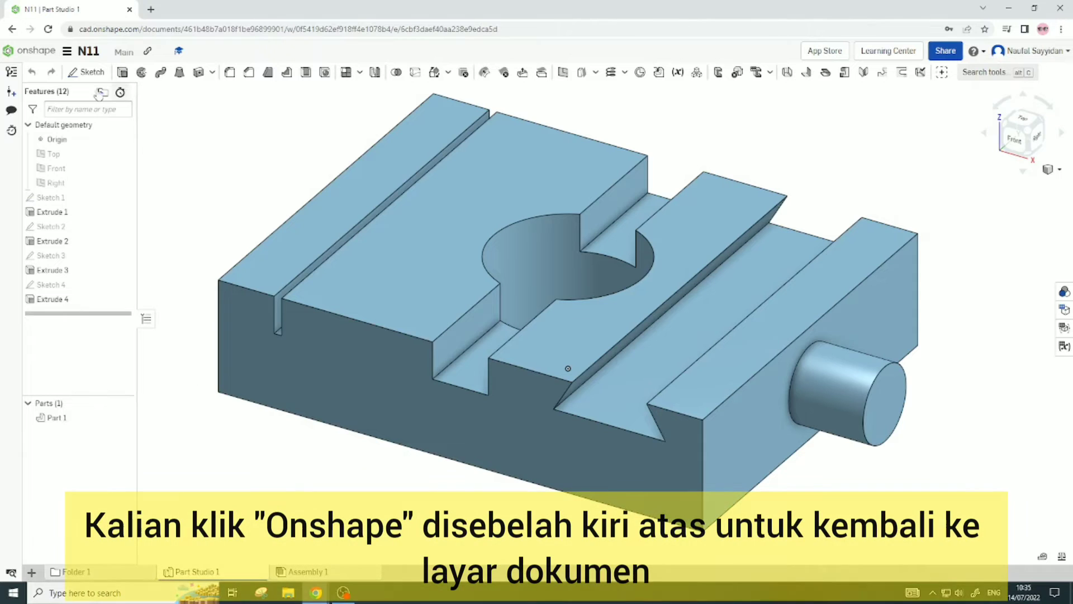
Return to the documents page, look through the My Onshape list, and check the details of N5 among the recently opened documents
click(44, 52)
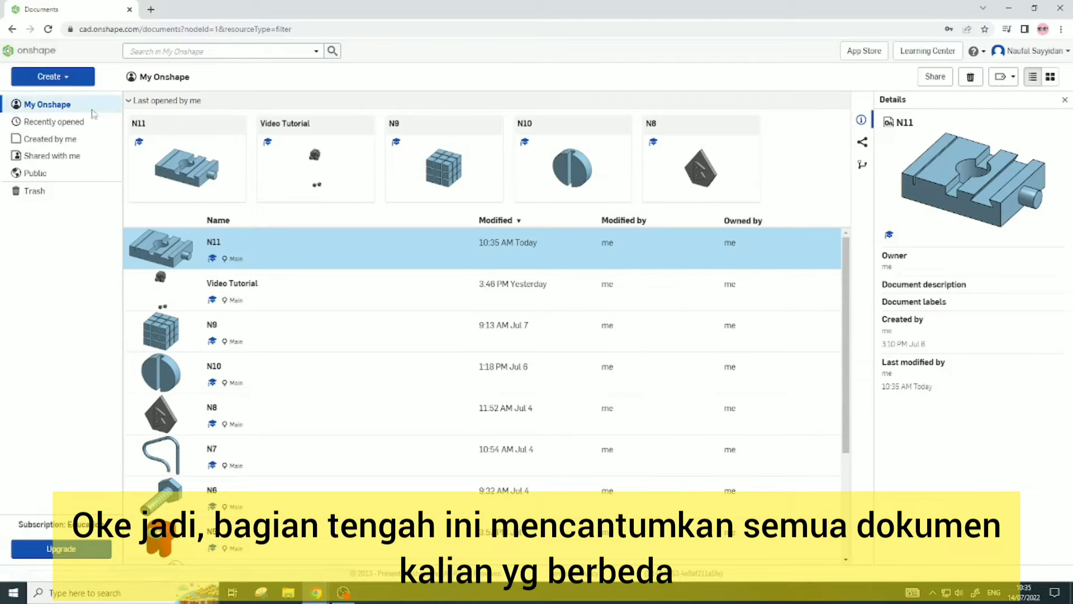
scroll(400, 359, down, 1)
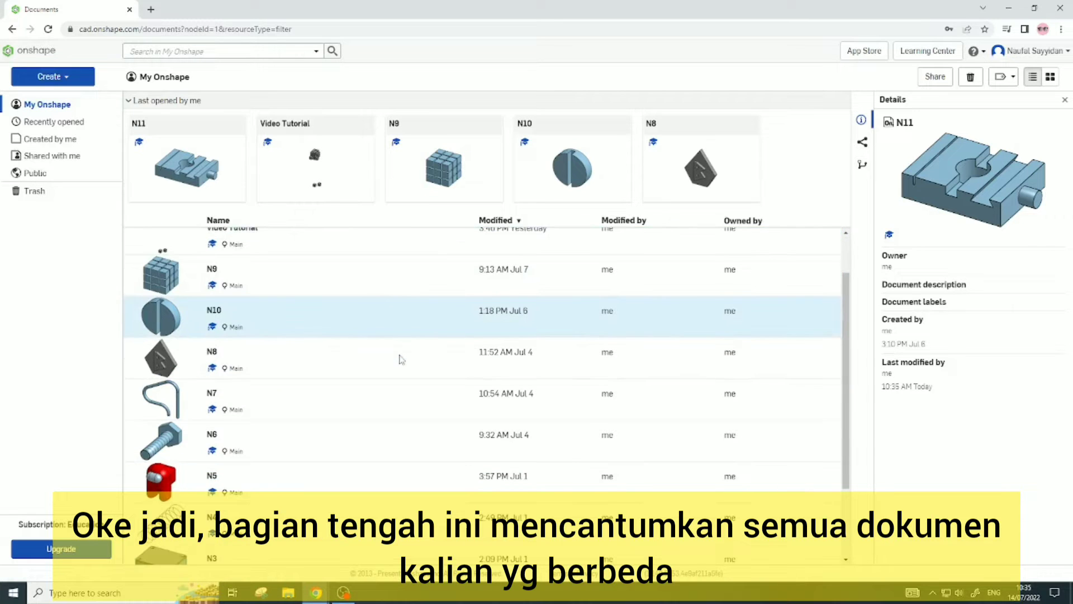
scroll(788, 371, up, 2)
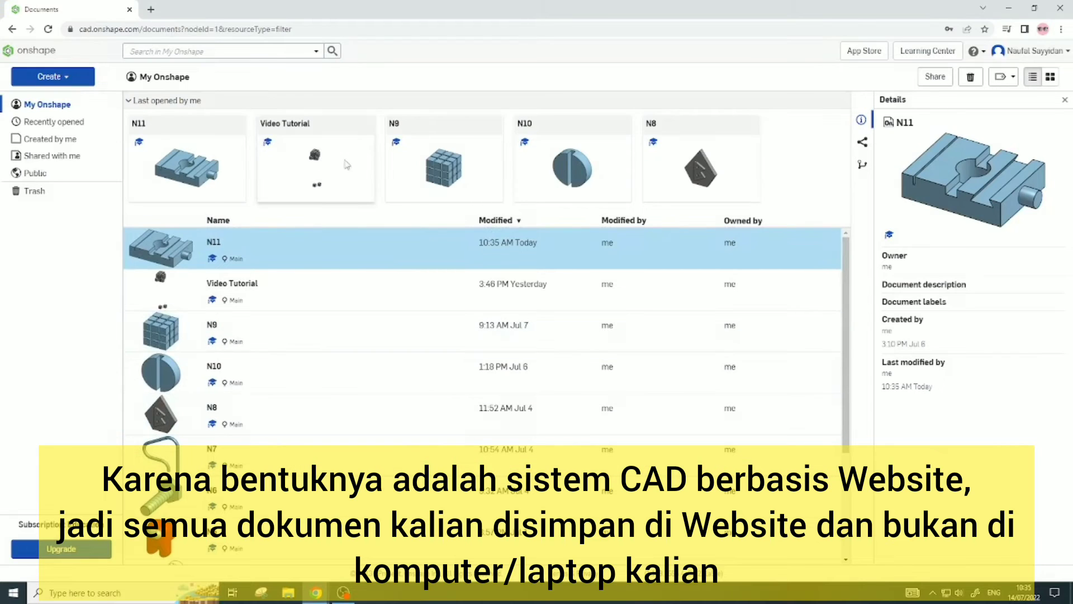
click(92, 129)
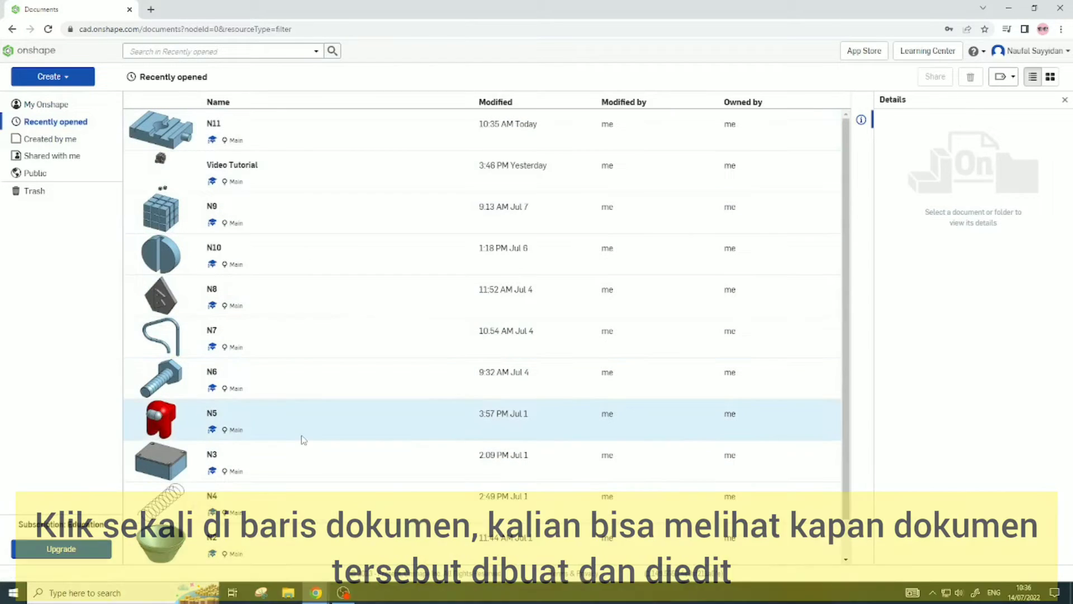
click(306, 420)
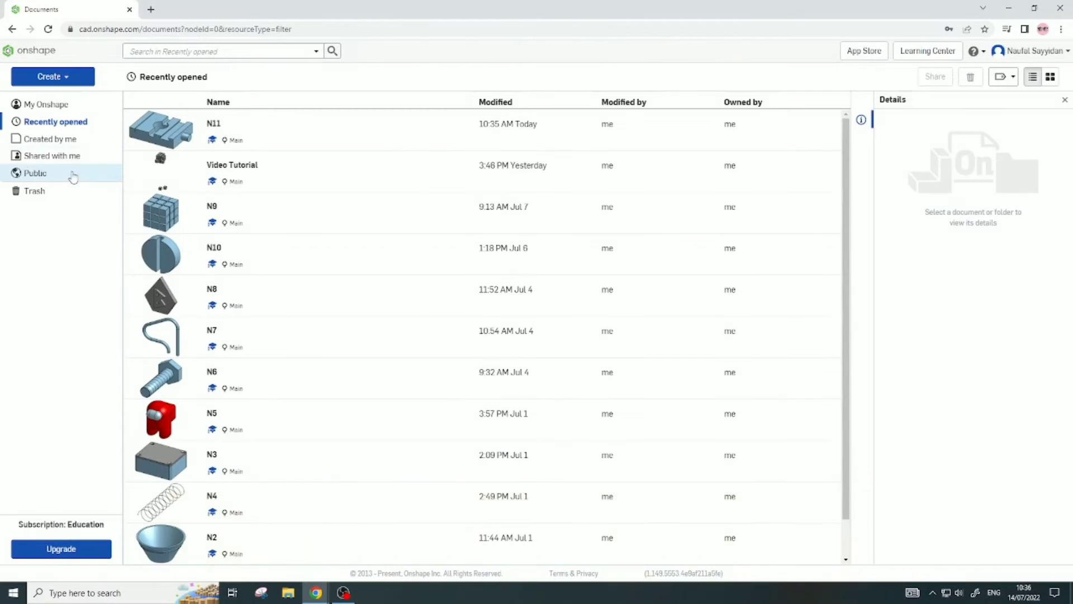
Show the public documents, sort them by name, and browse through the list
click(73, 175)
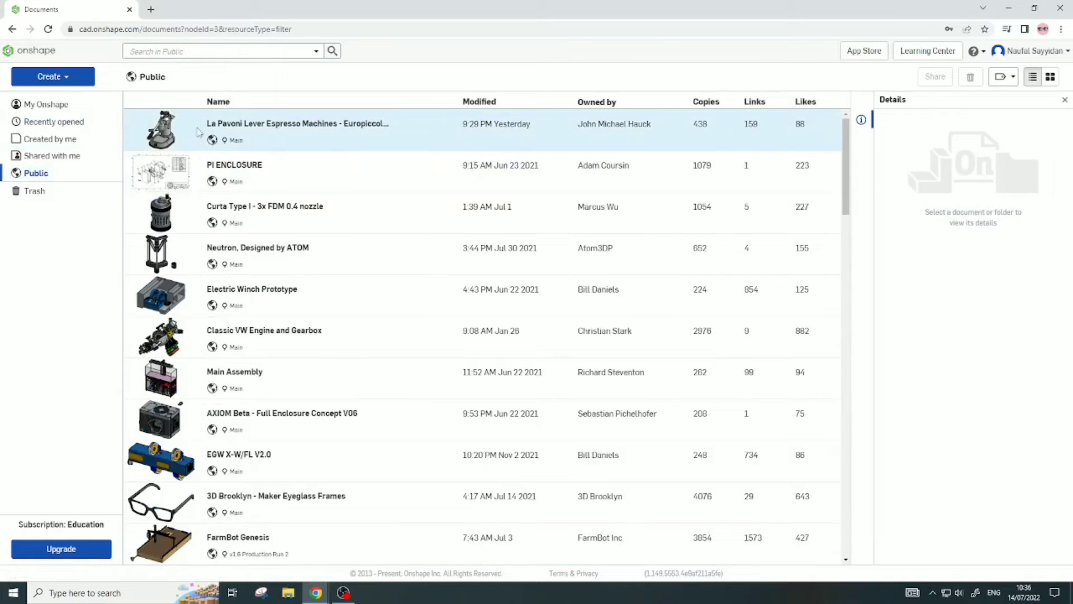
click(212, 103)
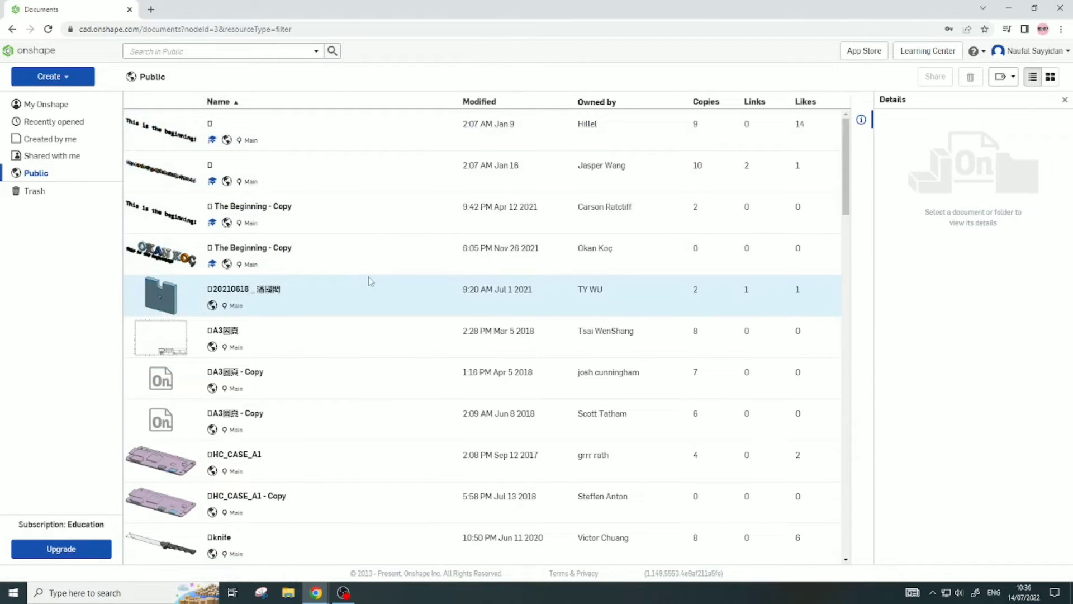
scroll(366, 281, down, 2)
scroll(348, 271, up, 1)
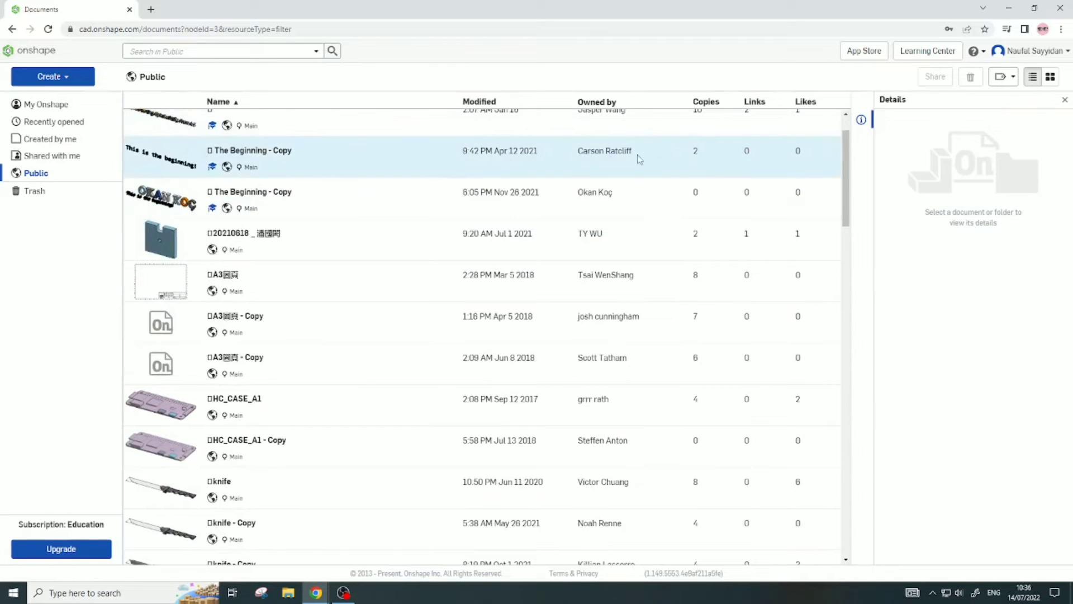
drag(850, 180, 876, 503)
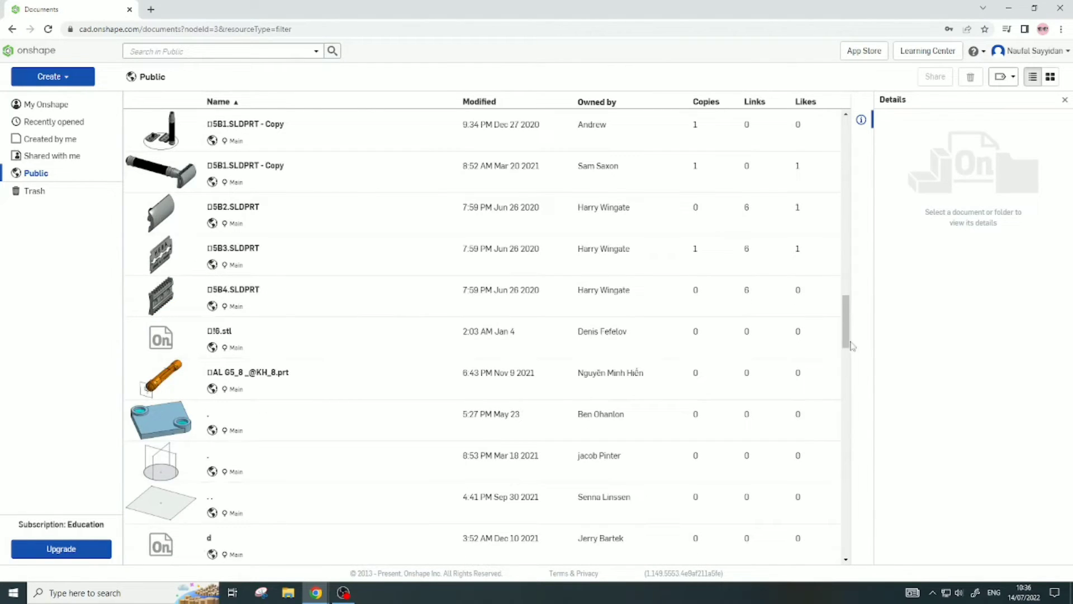
drag(847, 311, 846, 156)
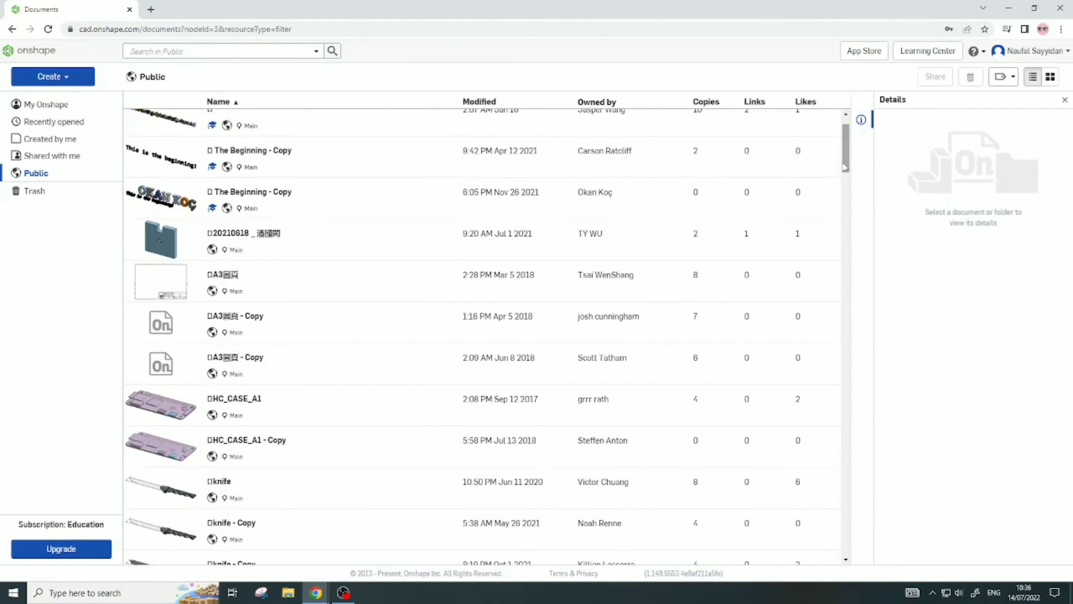
drag(845, 168, 839, 505)
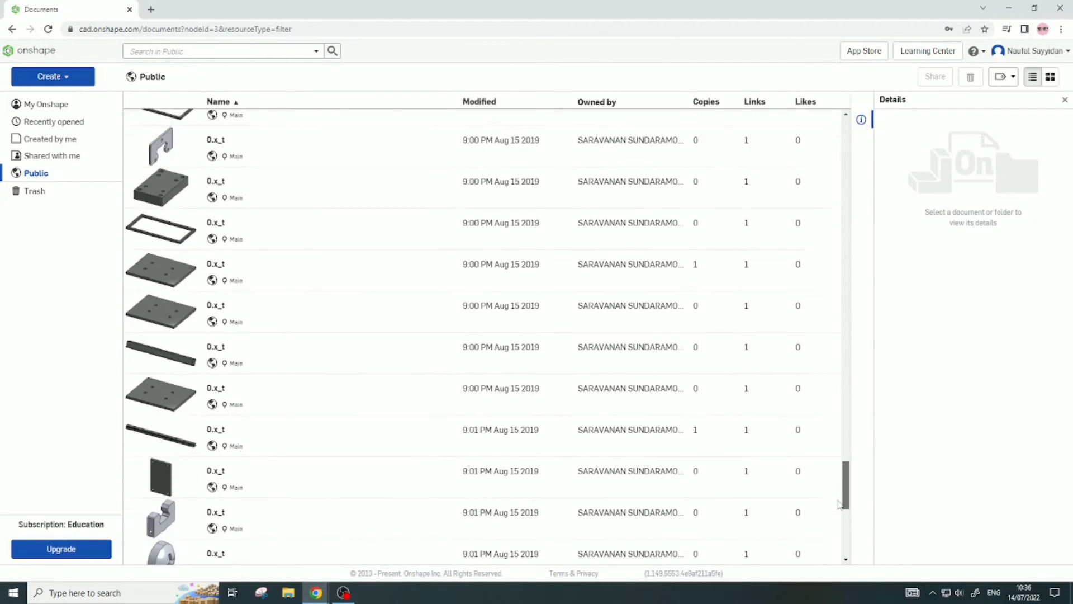
scroll(836, 512, down, 5)
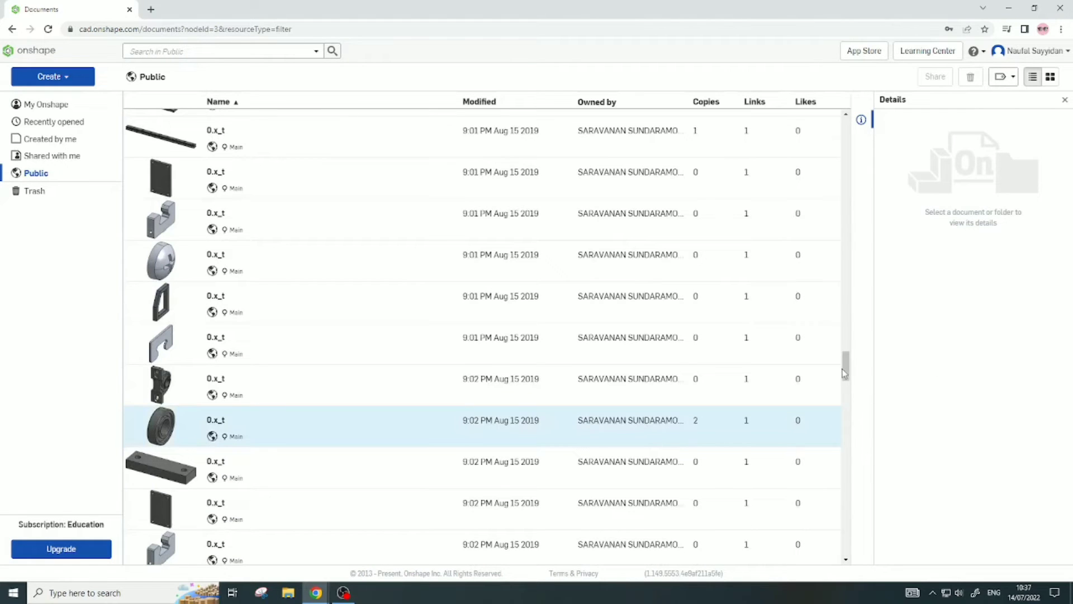
drag(847, 361, 854, 442)
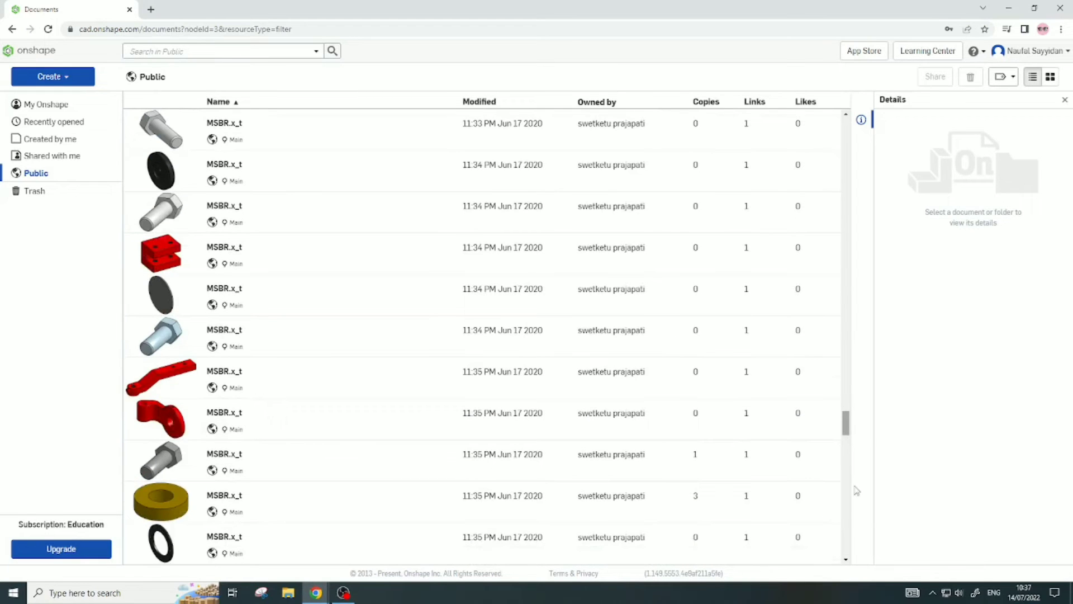
drag(846, 422, 848, 504)
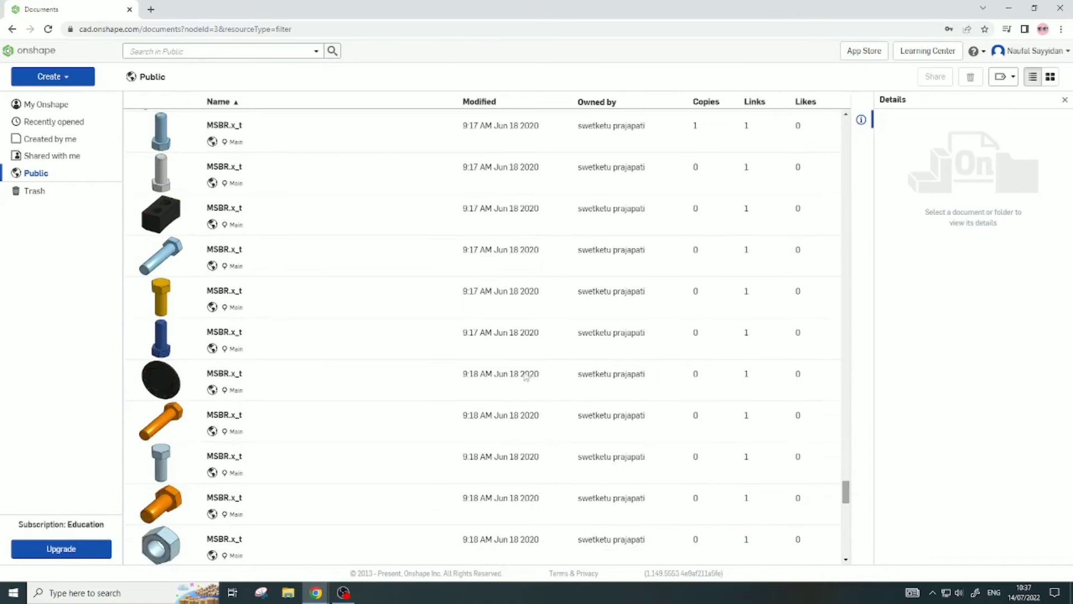
Sort the public documents by modified date with the newest first, and browse through the list
click(476, 103)
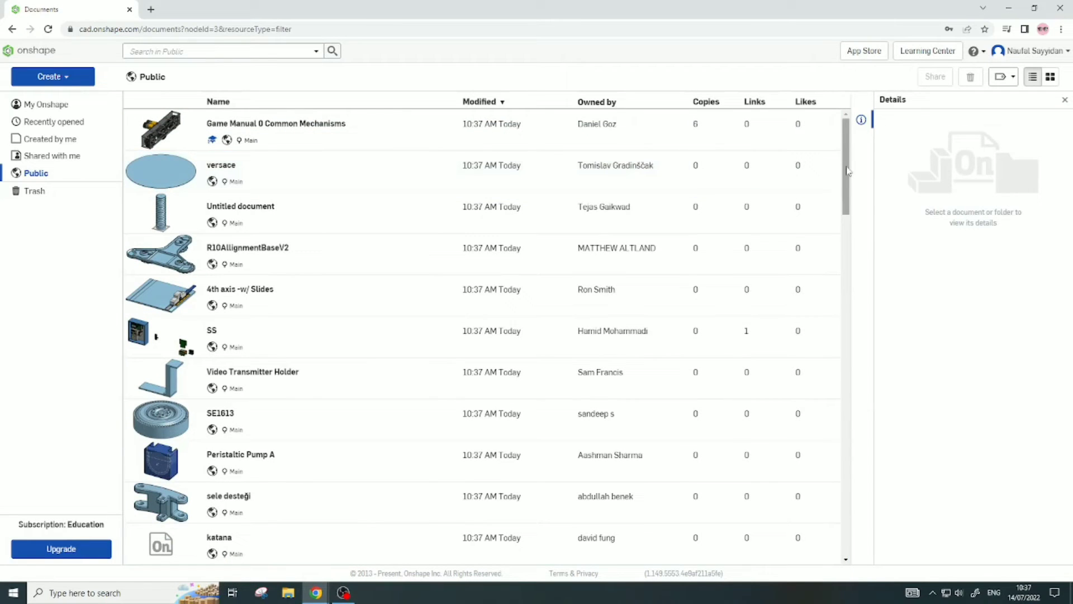
drag(848, 171, 877, 530)
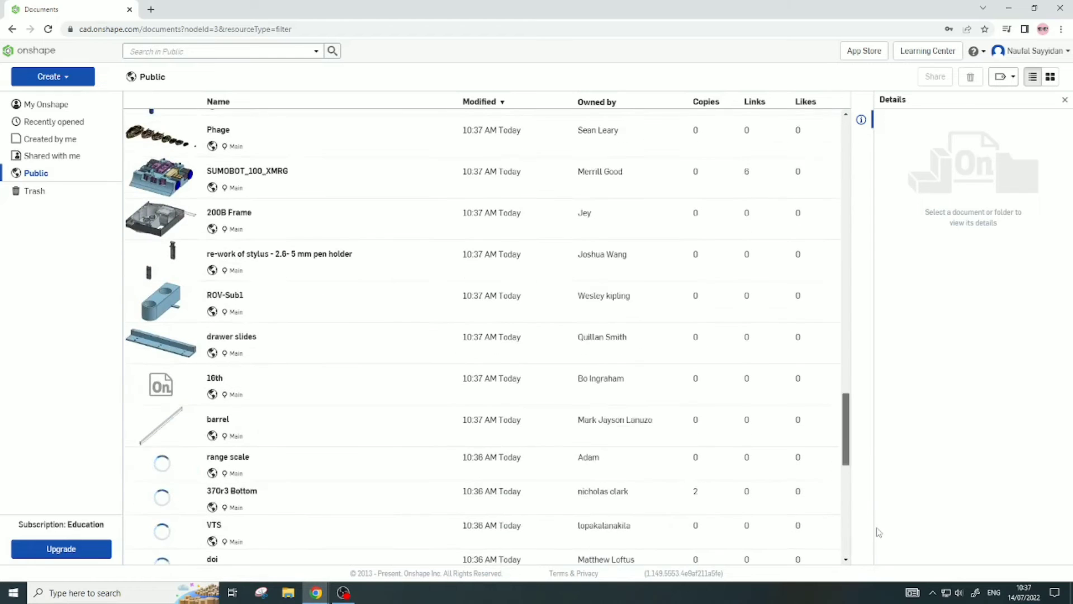
drag(851, 439, 865, 539)
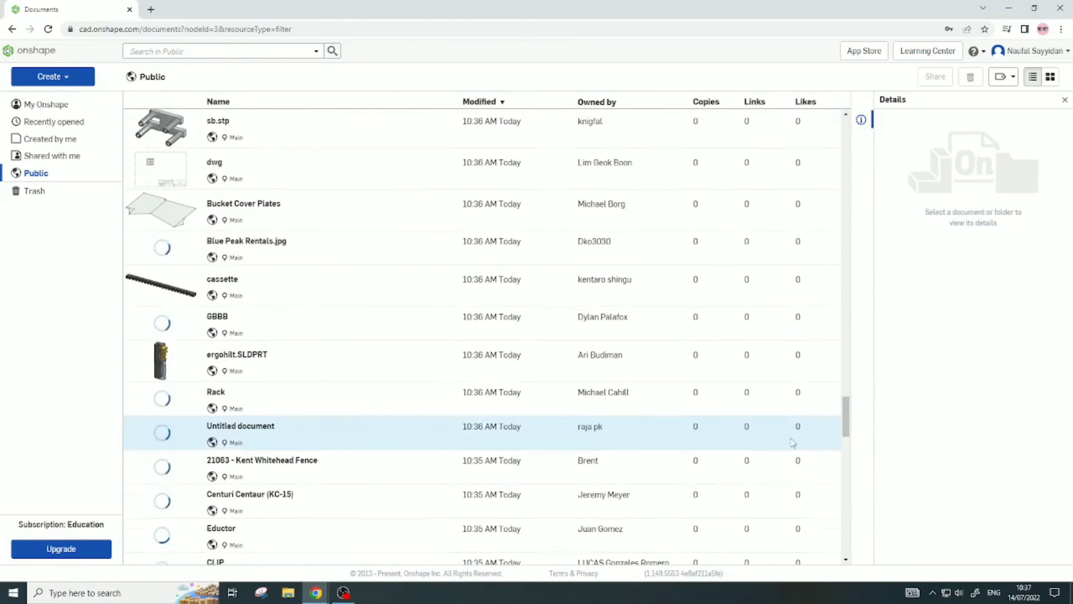
scroll(828, 424, down, 2)
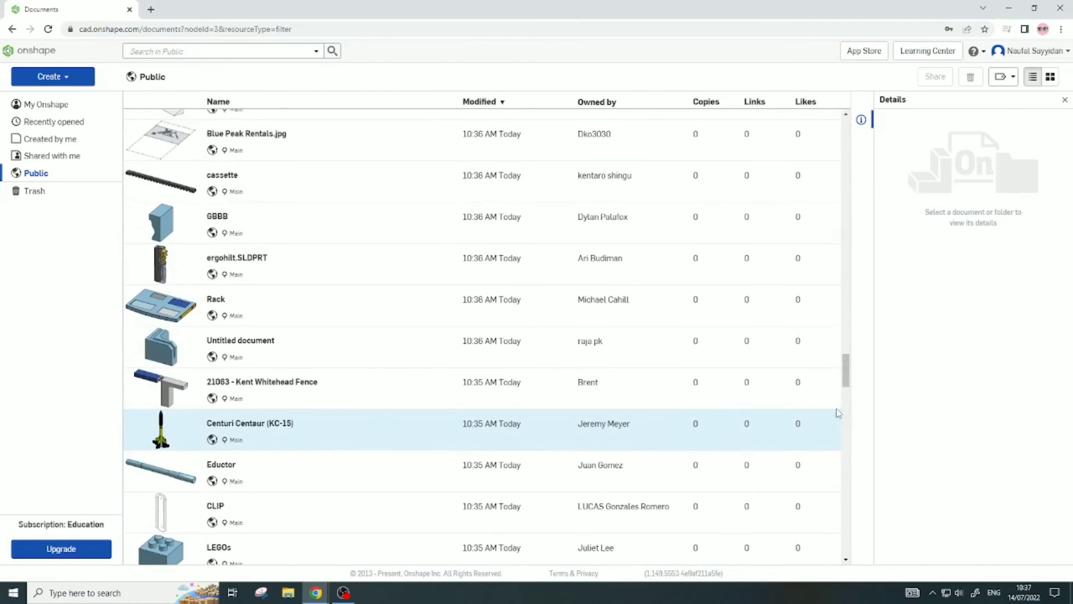
scroll(745, 386, down, 6)
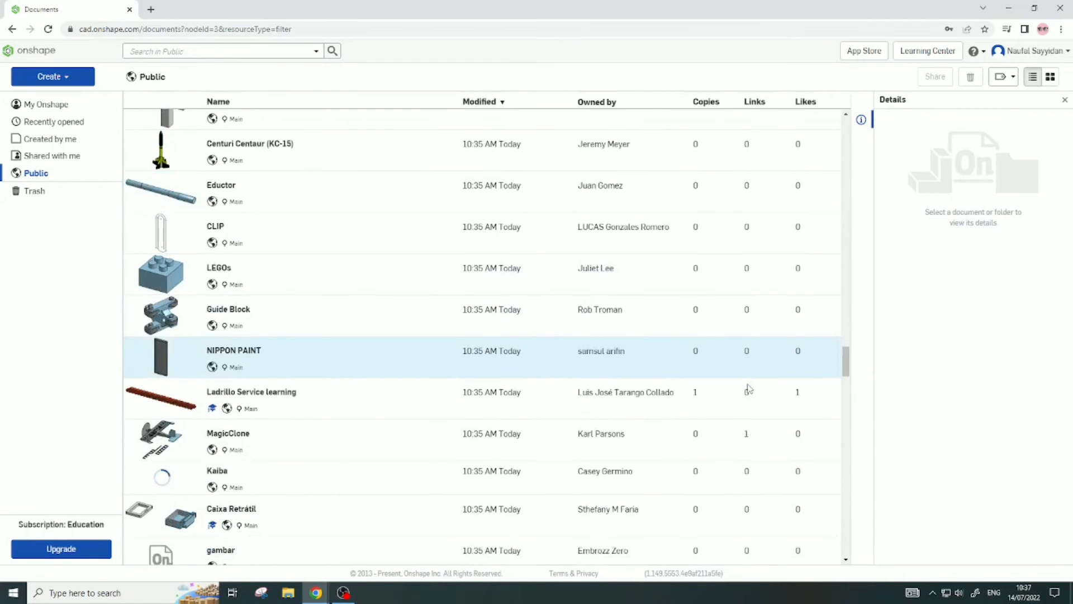
Sort the public documents by number of copies with the most copied first, and browse through the list
scroll(708, 405, down, 1)
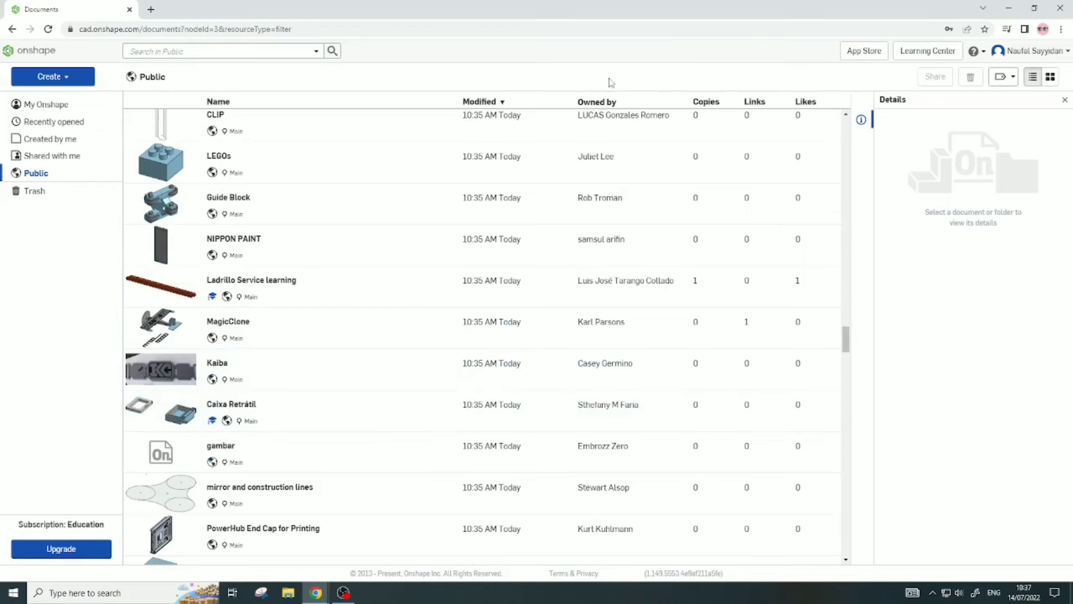
click(707, 102)
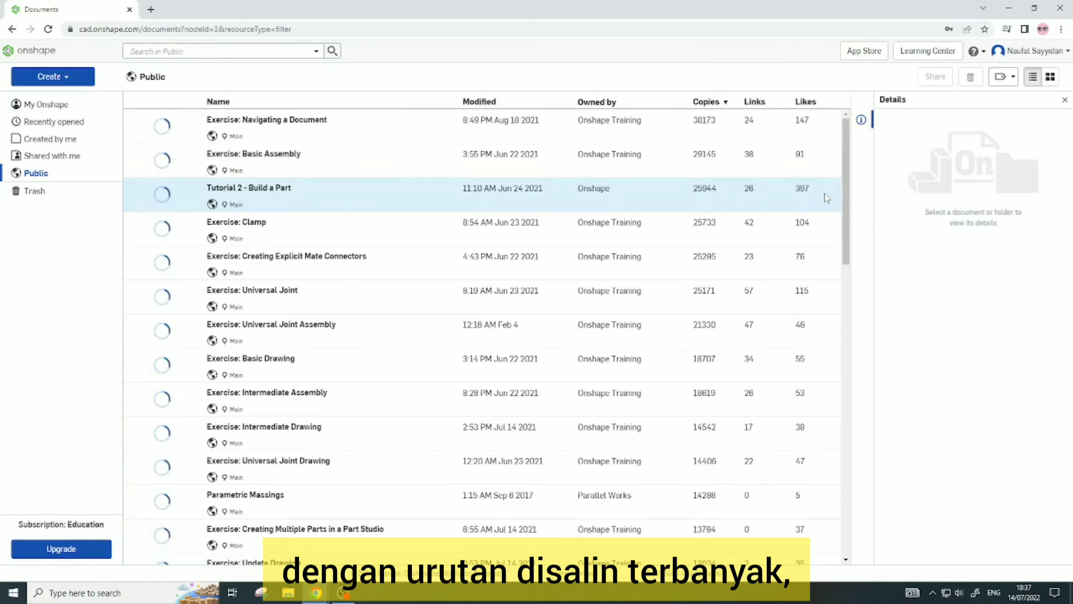
scroll(752, 205, down, 1)
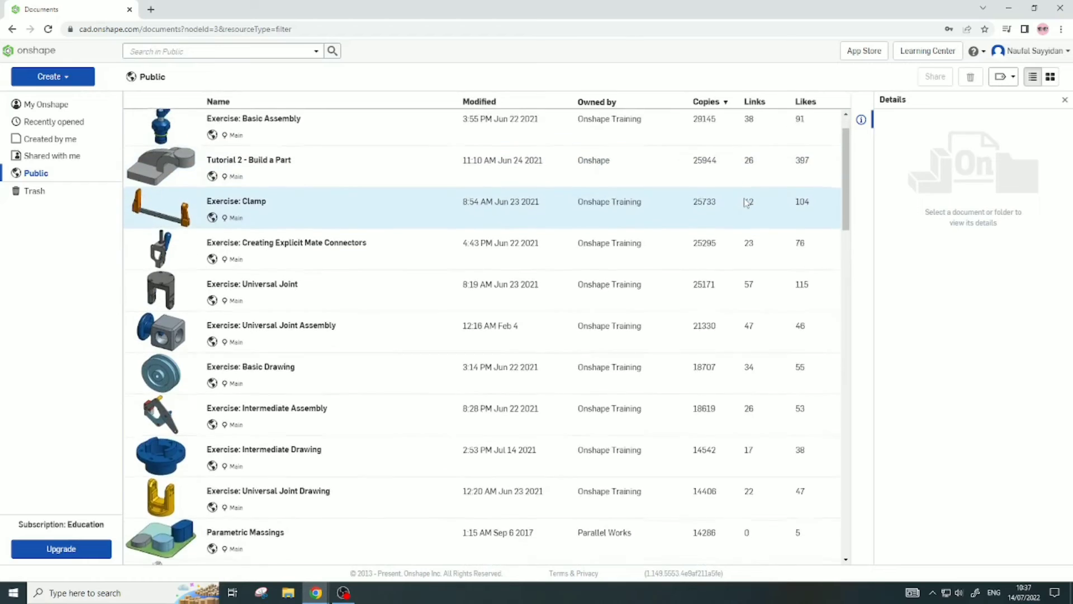
drag(847, 175, 851, 503)
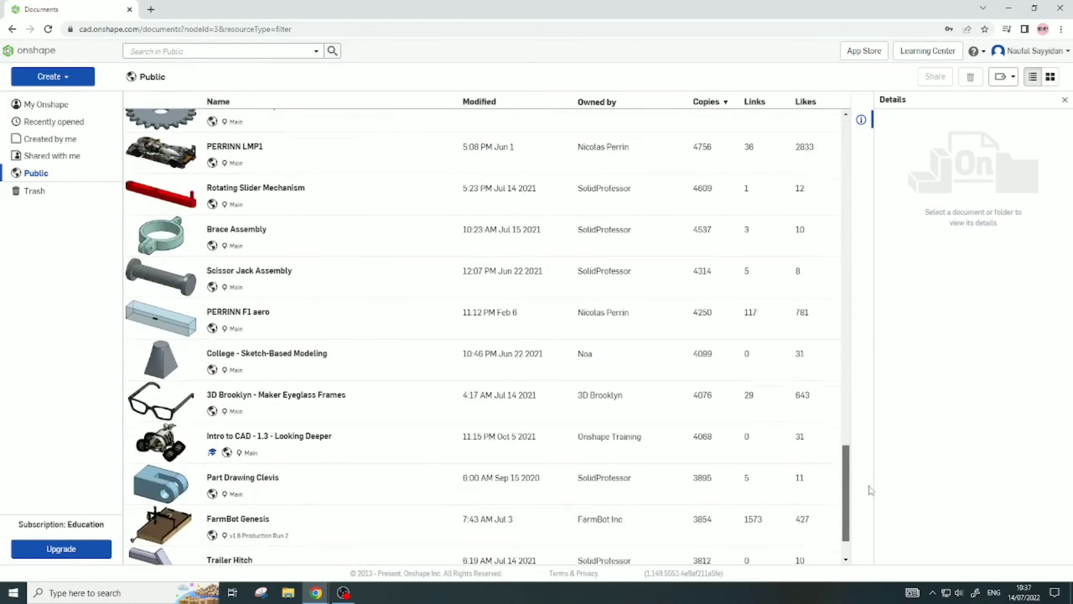
Sort the public documents by links and by likes, each with the highest first, browsing through the list after each sort
click(756, 106)
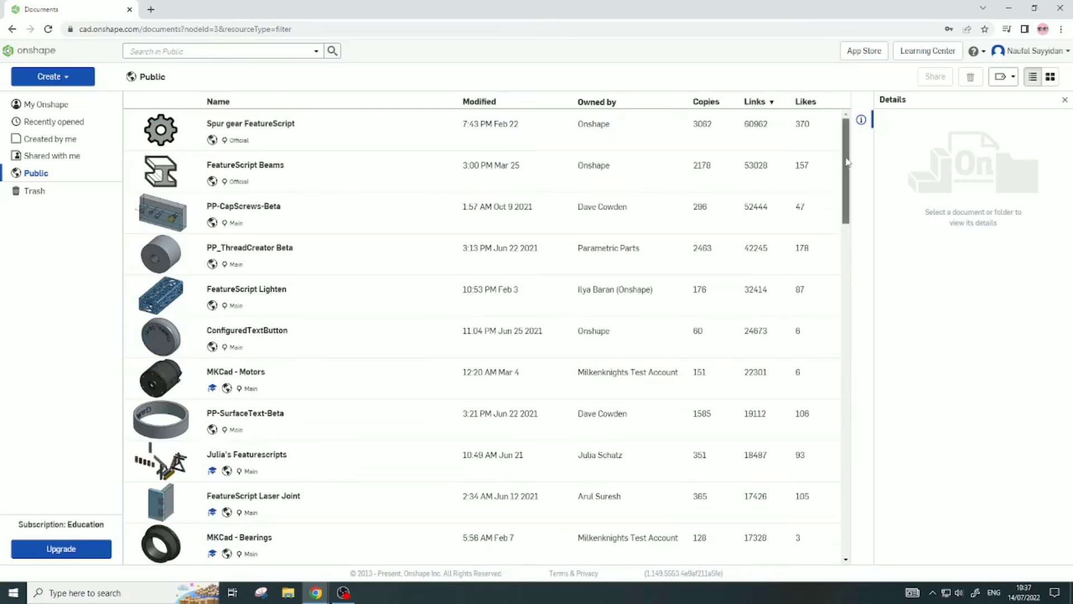
drag(848, 152, 839, 393)
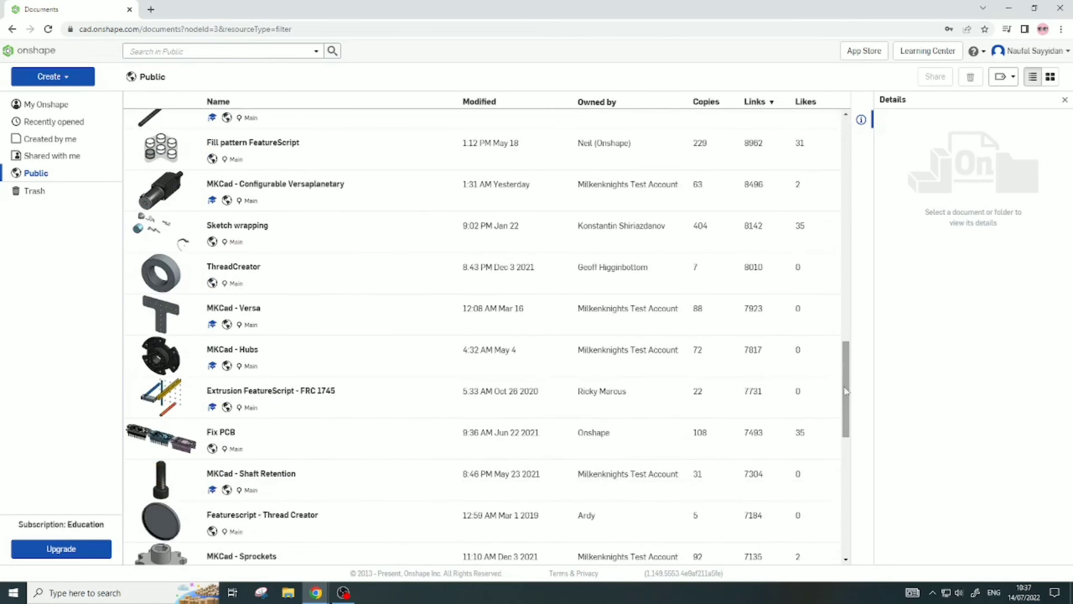
click(814, 102)
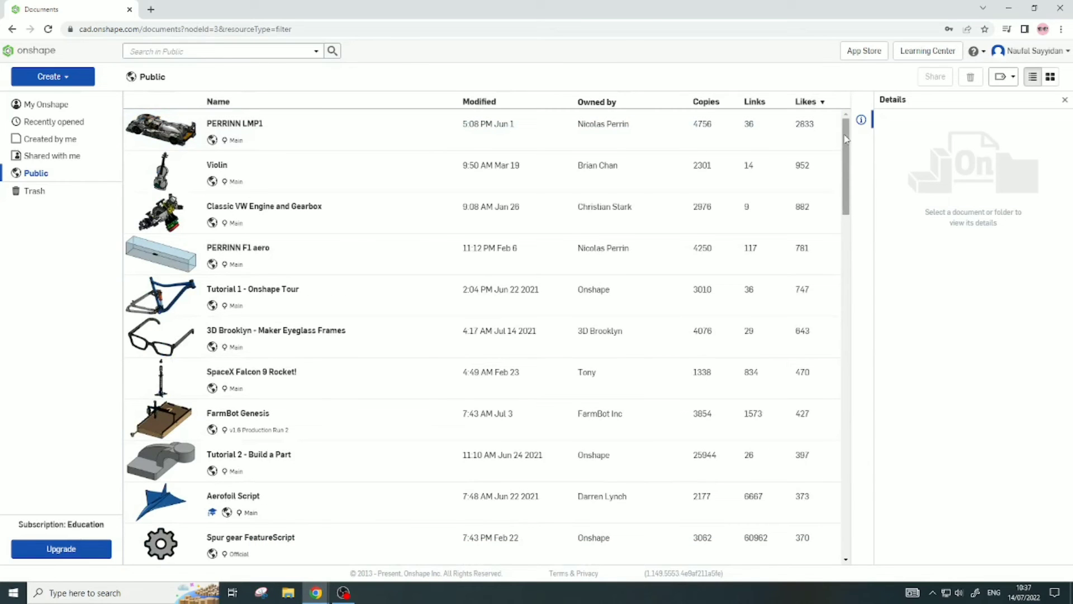
drag(846, 139, 911, 469)
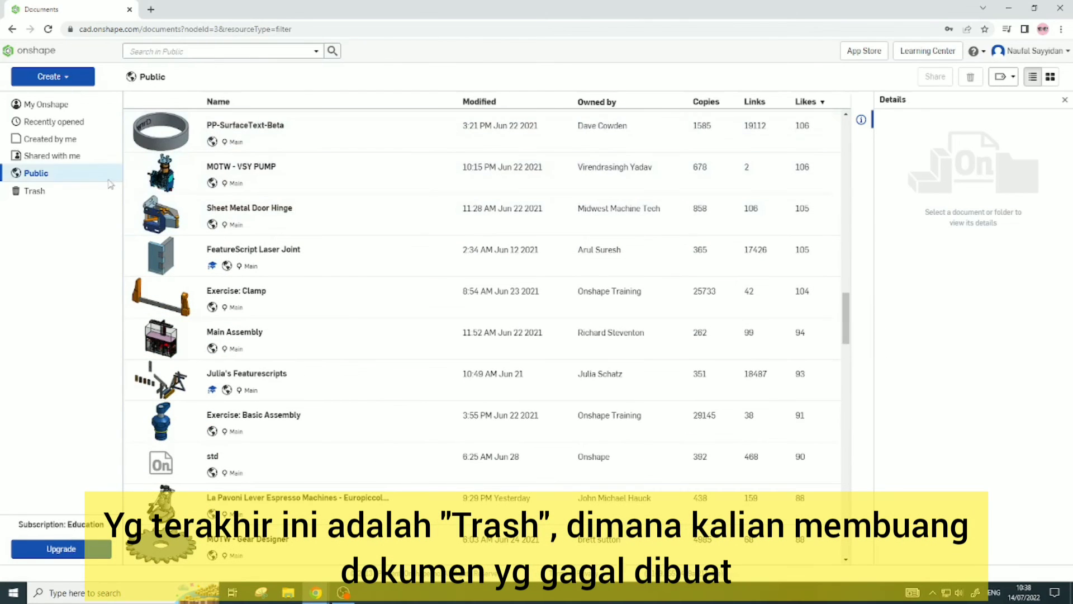
Show the documents in the Trash
click(85, 192)
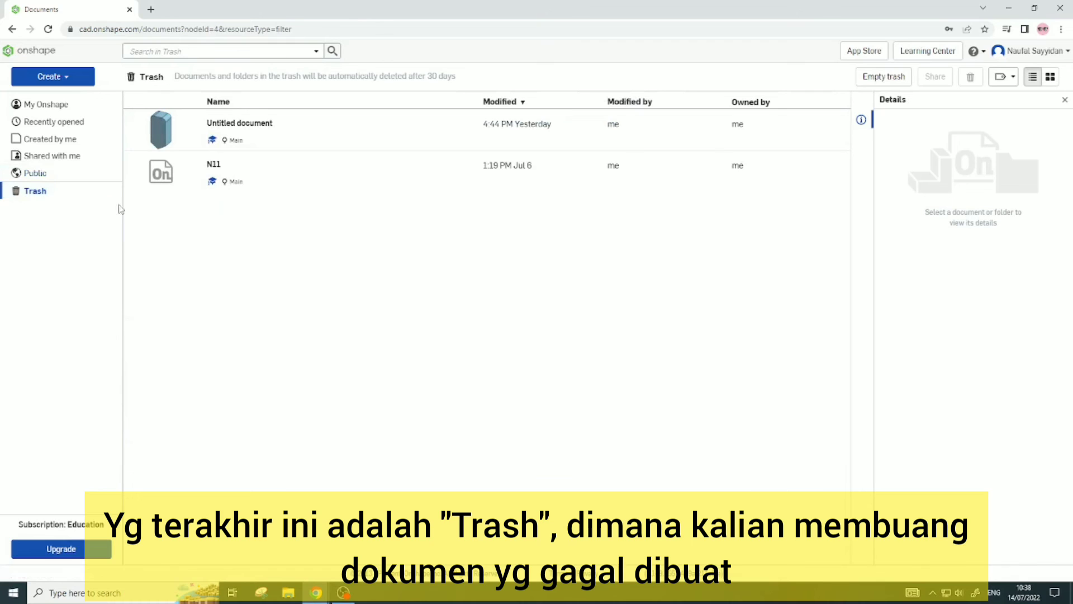